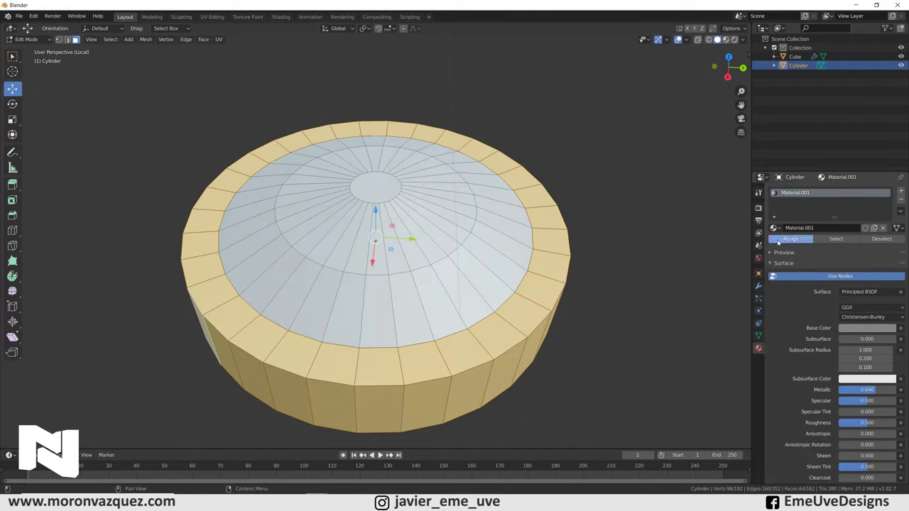
# Open the material list to assign a material to the wheel cylinder's selected faces
pyautogui.click(773, 227)
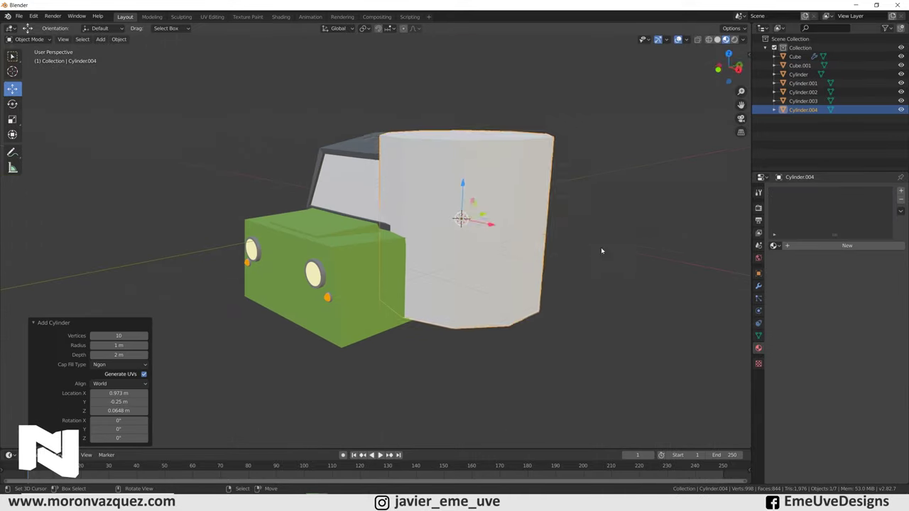
# Add a Mirror modifier to the green Cube cab
pyautogui.click(721, 277)
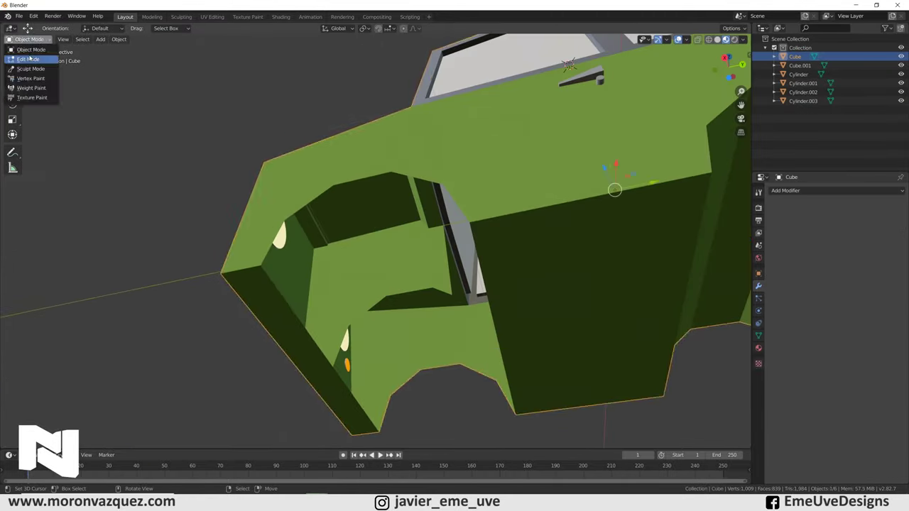
# Switch the Cube cab into Edit Mode to reshape its edges
pyautogui.click(29, 59)
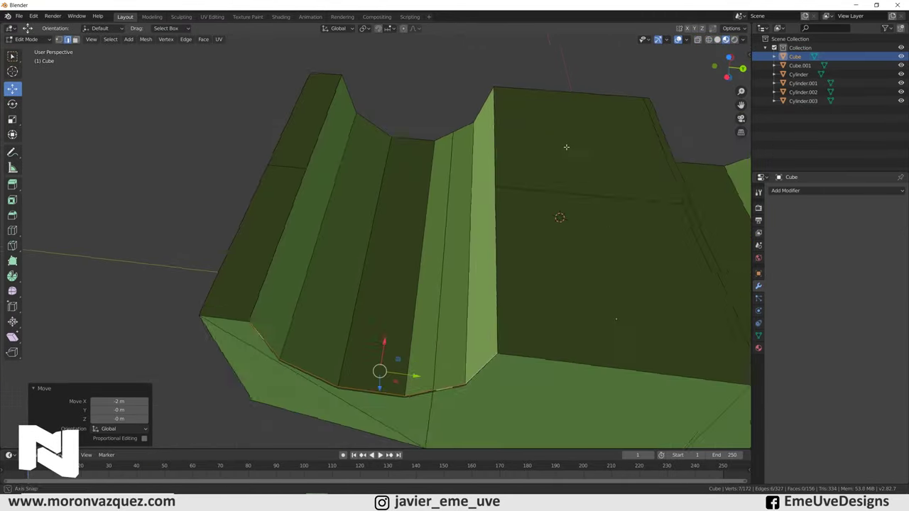